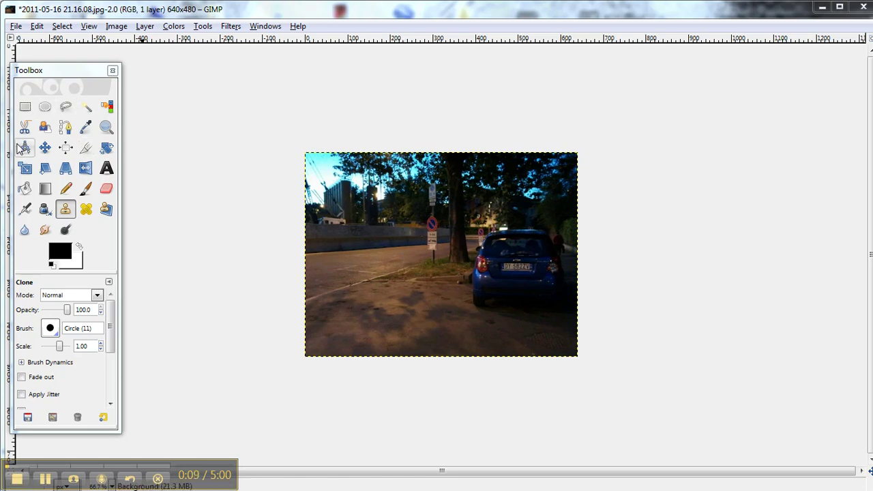
- Clone clean road asphalt over the lower pole and lowest plate of the roadside no-parking sign
{"action": "left_click", "coordinate": [44, 148]}
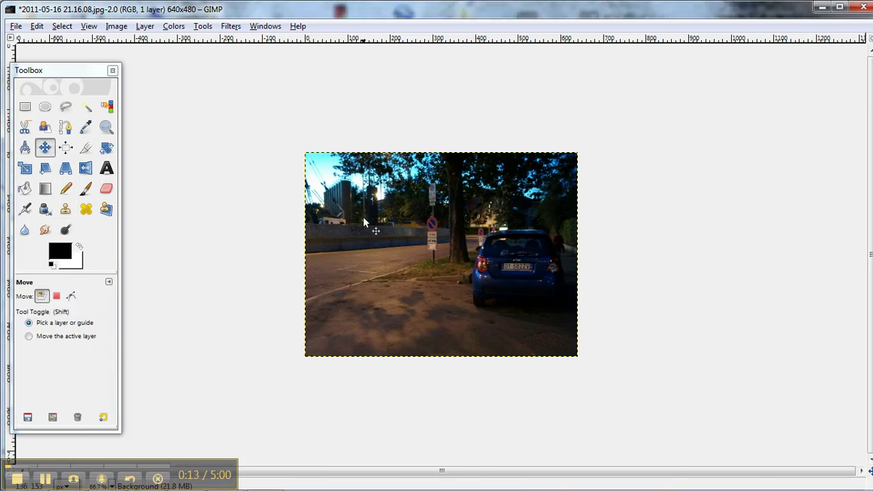
{"action": "scroll", "coordinate": [363, 217], "scroll_direction": "up", "scroll_amount": 2}
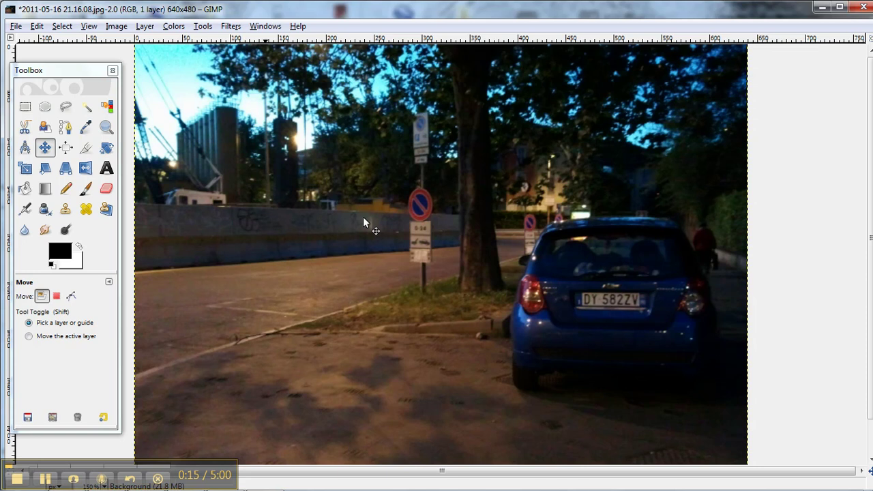
{"action": "scroll", "coordinate": [364, 219], "scroll_direction": "up", "scroll_amount": 1}
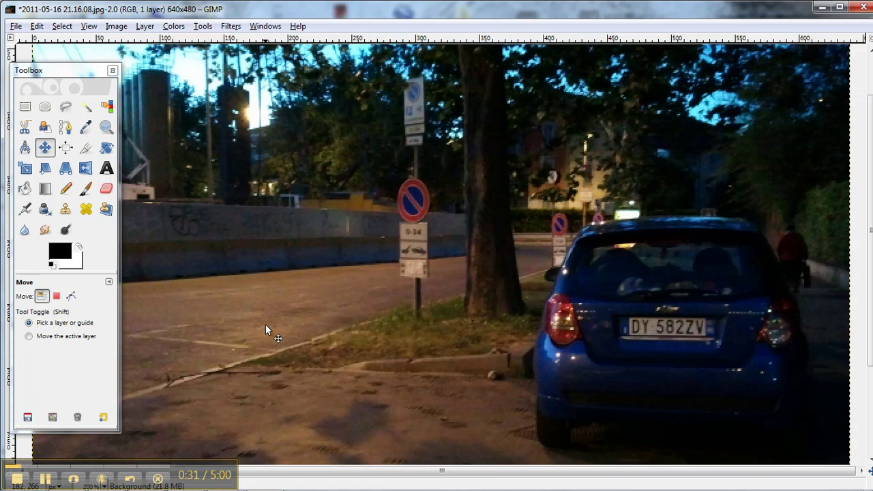
{"action": "left_click", "coordinate": [67, 210]}
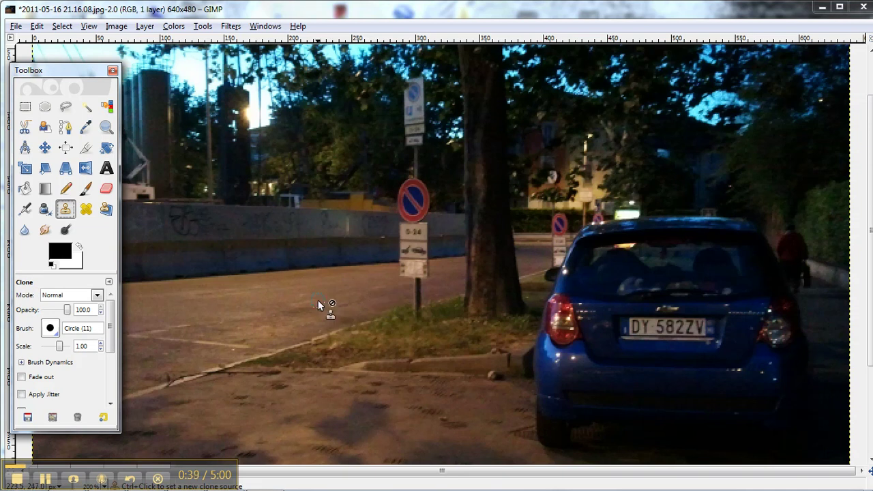
{"action": "left_click", "coordinate": [367, 303], "text": "ctrl"}
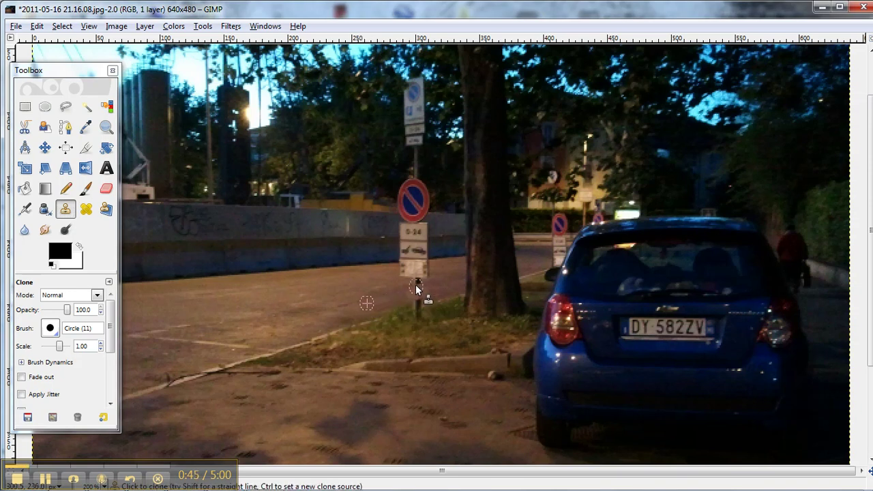
{"action": "mouse_move", "coordinate": [413, 281]}
{"action": "left_mouse_down"}
{"action": "mouse_move", "coordinate": [428, 273]}
{"action": "mouse_move", "coordinate": [412, 269]}
{"action": "mouse_move", "coordinate": [429, 266]}
{"action": "mouse_move", "coordinate": [420, 266]}
{"action": "left_mouse_up"}
{"action": "left_click", "coordinate": [416, 301]}
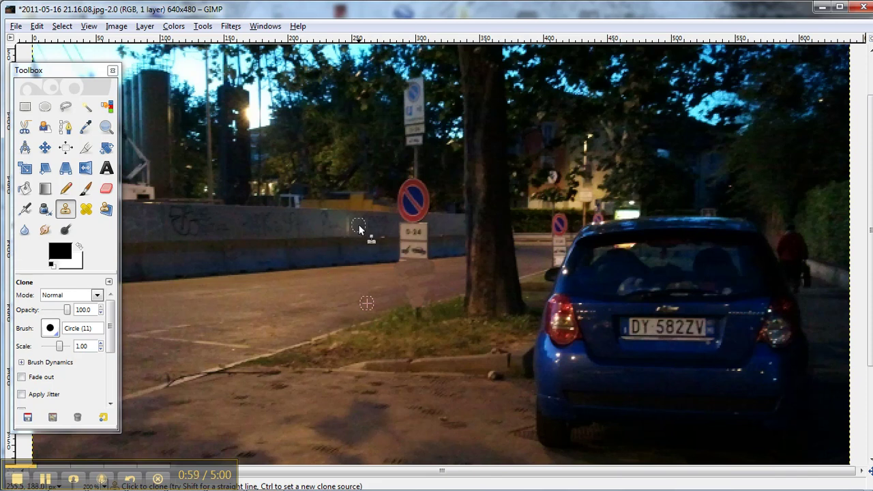
- Clone the lower part of the concrete wall over the tow-away plate and lower area of the 0-24 plate
{"action": "mouse_move", "coordinate": [359, 228]}
{"action": "left_mouse_down"}
{"action": "mouse_move", "coordinate": [340, 241]}
{"action": "mouse_move", "coordinate": [354, 256]}
{"action": "left_mouse_up"}
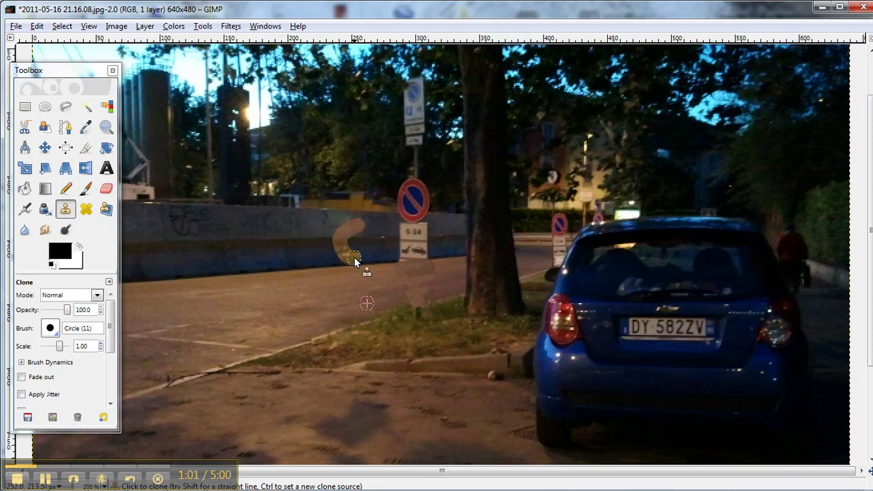
{"action": "key", "text": "ctrl+z"}
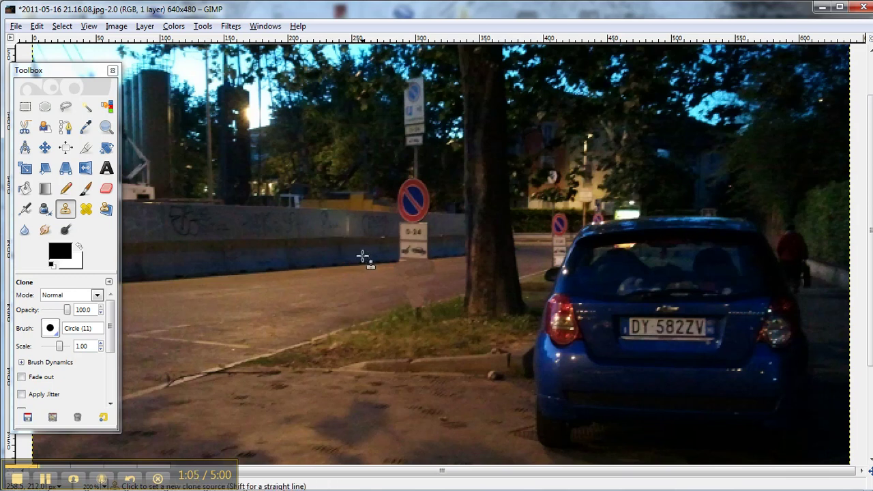
{"action": "left_click", "coordinate": [363, 256], "text": "ctrl"}
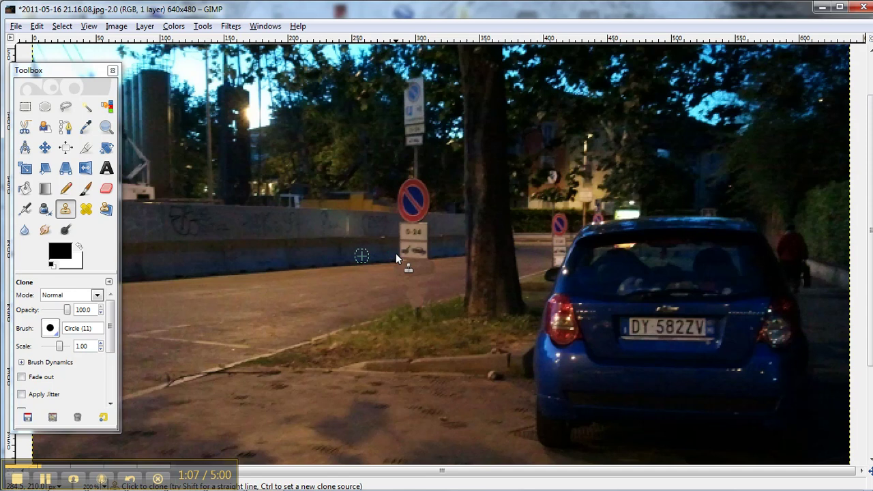
{"action": "left_click_drag", "start_coordinate": [397, 253], "coordinate": [425, 251]}
{"action": "left_click", "coordinate": [363, 243]}
{"action": "mouse_move", "coordinate": [400, 240]}
{"action": "left_mouse_down"}
{"action": "mouse_move", "coordinate": [427, 239]}
{"action": "mouse_move", "coordinate": [419, 241]}
{"action": "left_mouse_up"}
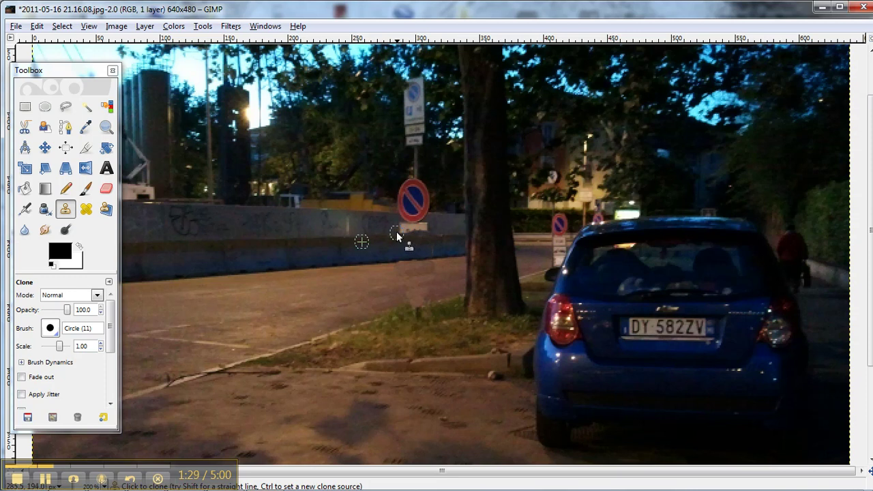
- Clone the upper part of the concrete wall over the rest of the 0-24 plate and the round sign's lower edge
{"action": "left_click", "coordinate": [377, 229], "text": "ctrl"}
{"action": "left_click_drag", "start_coordinate": [399, 229], "coordinate": [428, 228]}
{"action": "left_click", "coordinate": [378, 219], "text": "ctrl"}
{"action": "left_click_drag", "start_coordinate": [409, 217], "coordinate": [425, 219]}
- Clone the yellow strip above the wall across the lower middle of the round no-parking sign
{"action": "left_click", "coordinate": [378, 205], "text": "ctrl"}
{"action": "left_click", "coordinate": [394, 203]}
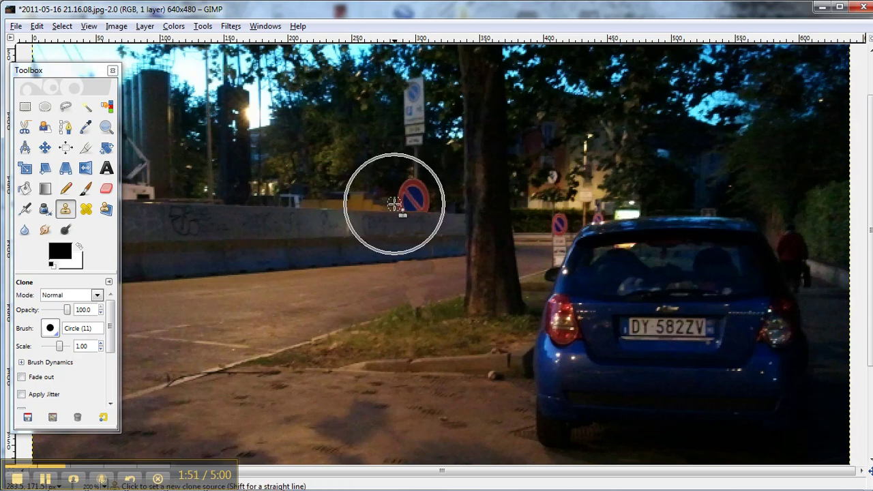
{"action": "left_click", "coordinate": [381, 204], "text": "ctrl"}
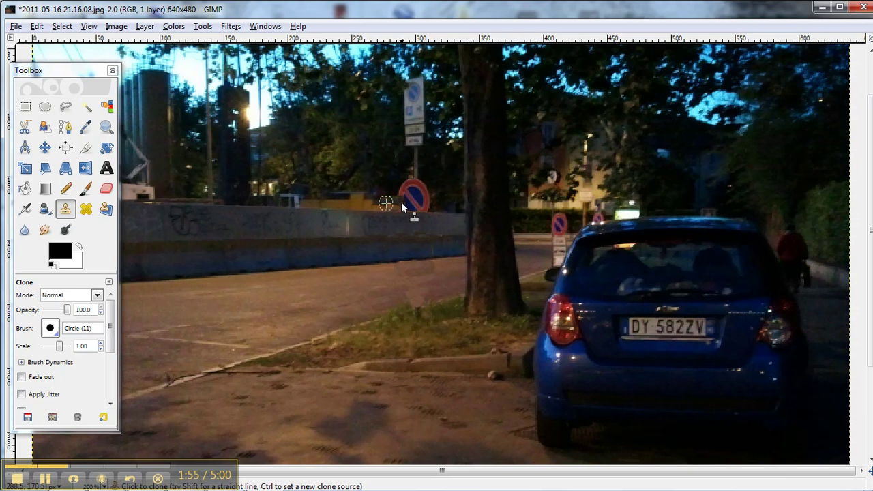
{"action": "left_click_drag", "start_coordinate": [406, 203], "coordinate": [416, 202]}
- Clone dark tree foliage over the round sign's upper part, the pole and the top of the upper parking sign
{"action": "left_click", "coordinate": [383, 187], "text": "ctrl"}
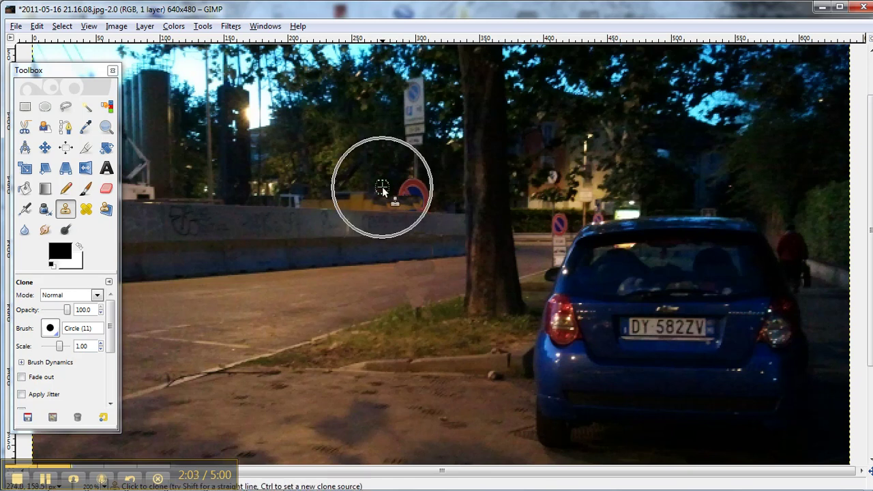
{"action": "mouse_move", "coordinate": [400, 191]}
{"action": "left_mouse_down"}
{"action": "mouse_move", "coordinate": [410, 192]}
{"action": "mouse_move", "coordinate": [414, 156]}
{"action": "left_mouse_up"}
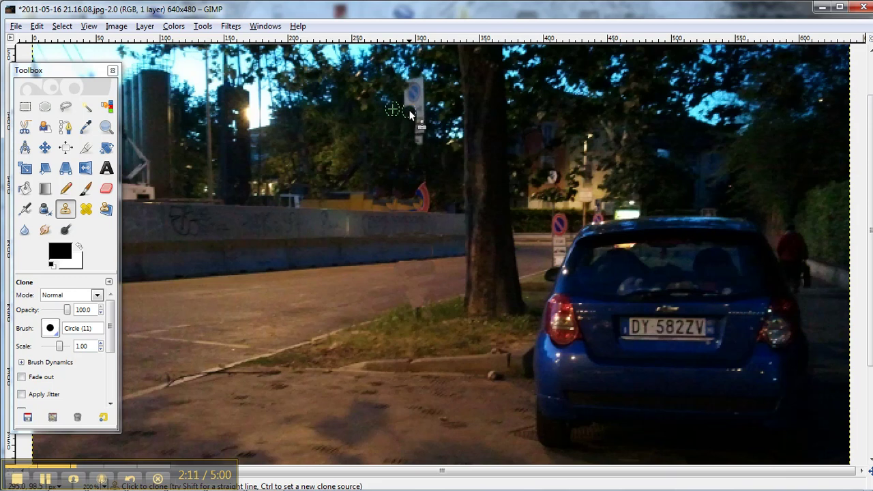
{"action": "mouse_move", "coordinate": [408, 101]}
{"action": "left_mouse_down"}
{"action": "mouse_move", "coordinate": [417, 102]}
{"action": "mouse_move", "coordinate": [414, 83]}
{"action": "mouse_move", "coordinate": [419, 96]}
{"action": "left_mouse_up"}
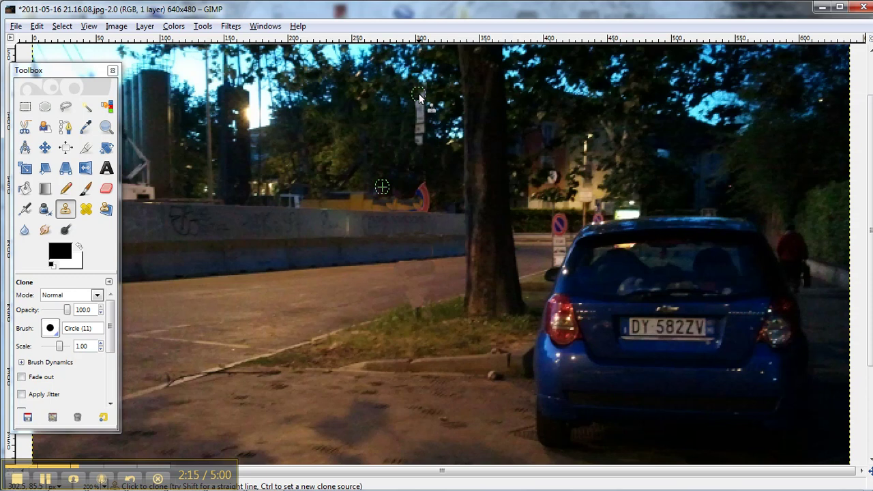
{"action": "left_click", "coordinate": [420, 94]}
- Clone nearby tree foliage over the remains of the upper parking sign and the red rim of the round sign
{"action": "left_click", "coordinate": [420, 99], "text": "ctrl"}
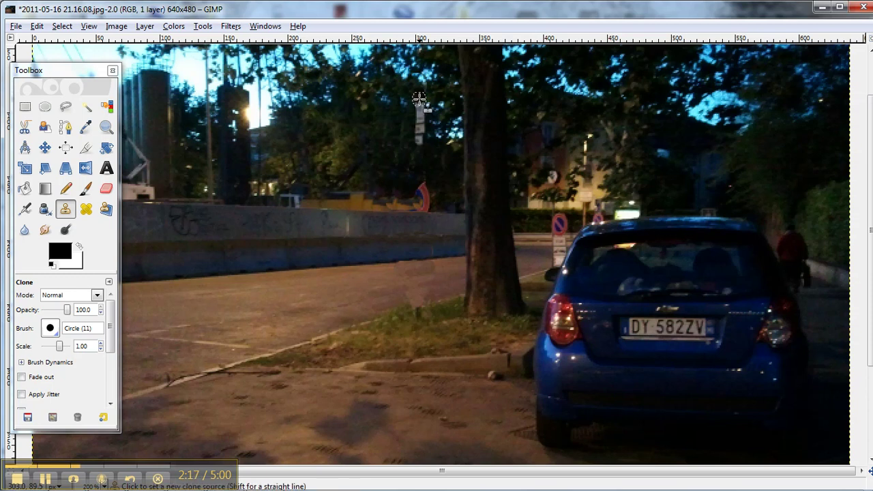
{"action": "left_click", "coordinate": [419, 98], "text": "ctrl"}
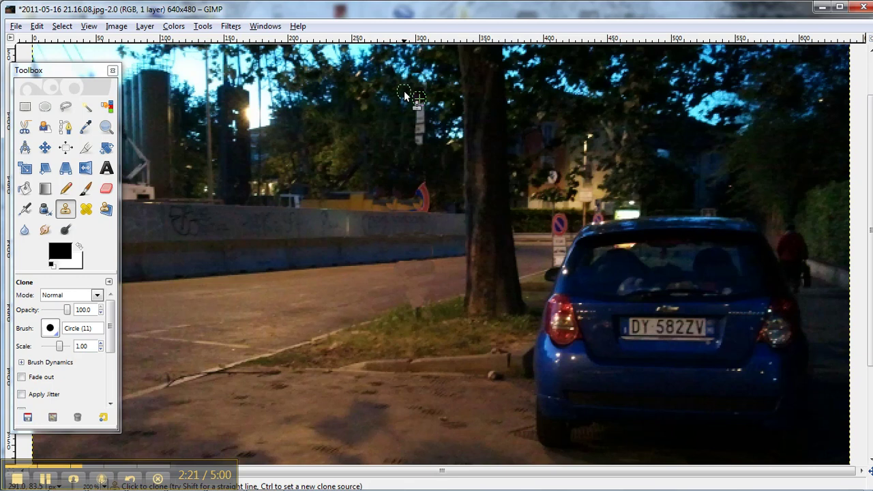
{"action": "left_click", "coordinate": [404, 91], "text": "ctrl"}
{"action": "left_click", "coordinate": [401, 126], "text": "ctrl"}
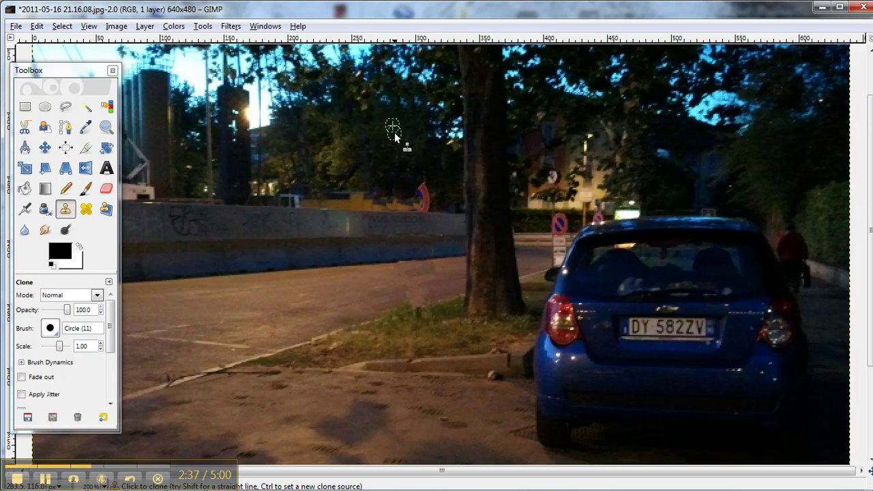
{"action": "left_click", "coordinate": [393, 127], "text": "ctrl"}
{"action": "mouse_move", "coordinate": [421, 183]}
{"action": "left_mouse_down"}
{"action": "mouse_move", "coordinate": [416, 193]}
{"action": "mouse_move", "coordinate": [429, 204]}
{"action": "mouse_move", "coordinate": [418, 201]}
{"action": "left_mouse_up"}
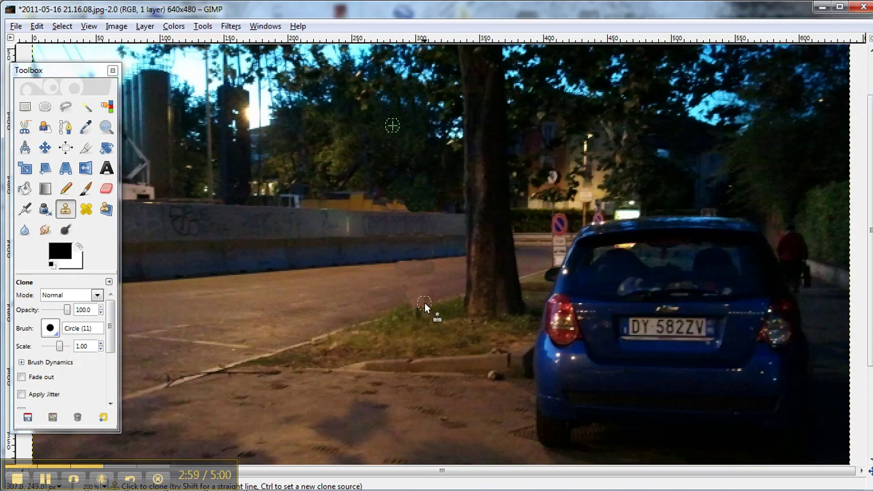
- Smooth the cloned patches on the concrete wall with the Heal tool, sampling a clean area of the wall
{"action": "left_click", "coordinate": [86, 212]}
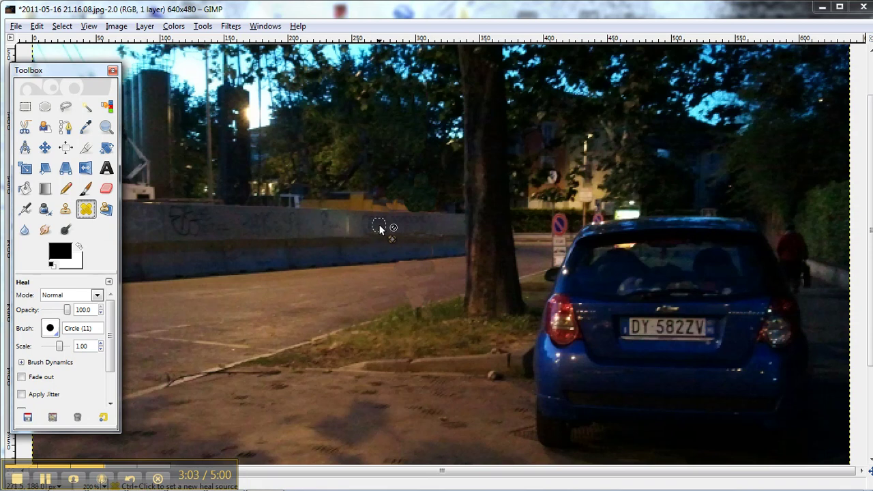
{"action": "key", "text": "ctrl"}
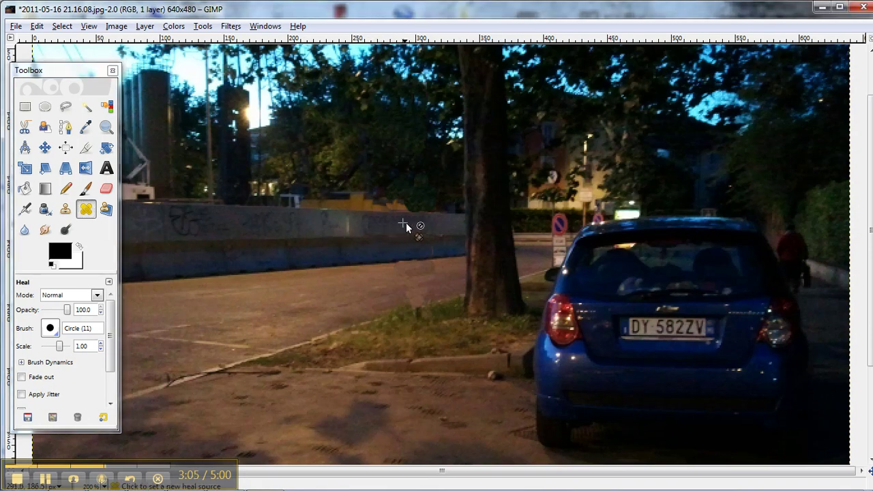
{"action": "left_click", "coordinate": [403, 224], "text": "ctrl"}
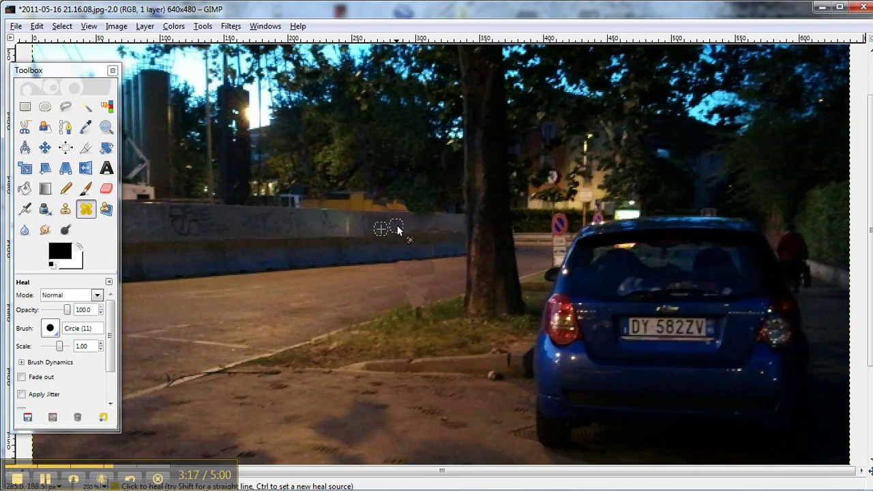
{"action": "key", "text": "ctrl"}
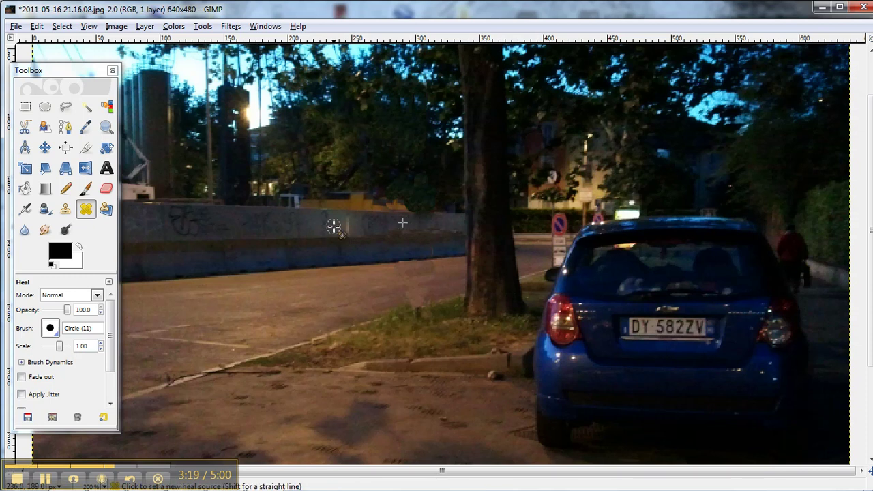
{"action": "left_click", "coordinate": [334, 227], "text": "ctrl"}
{"action": "mouse_move", "coordinate": [401, 224]}
{"action": "left_mouse_down"}
{"action": "mouse_move", "coordinate": [449, 226]}
{"action": "mouse_move", "coordinate": [398, 229]}
{"action": "mouse_move", "coordinate": [445, 219]}
{"action": "mouse_move", "coordinate": [416, 222]}
{"action": "left_mouse_up"}
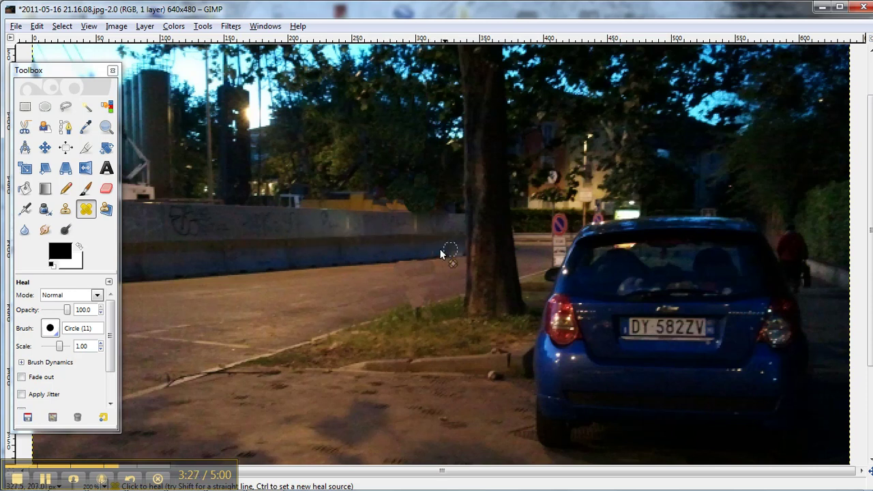
{"action": "mouse_move", "coordinate": [385, 252]}
{"action": "left_mouse_down"}
{"action": "mouse_move", "coordinate": [413, 255]}
{"action": "mouse_move", "coordinate": [392, 252]}
{"action": "left_mouse_up"}
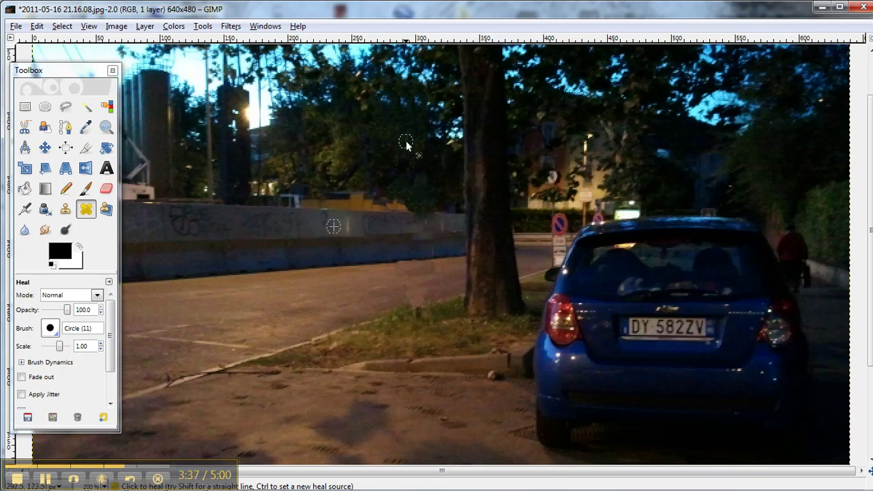
- Set a new heal source in the tree foliage beside the area where the upper sign stood
{"action": "left_click", "coordinate": [349, 150], "text": "ctrl"}
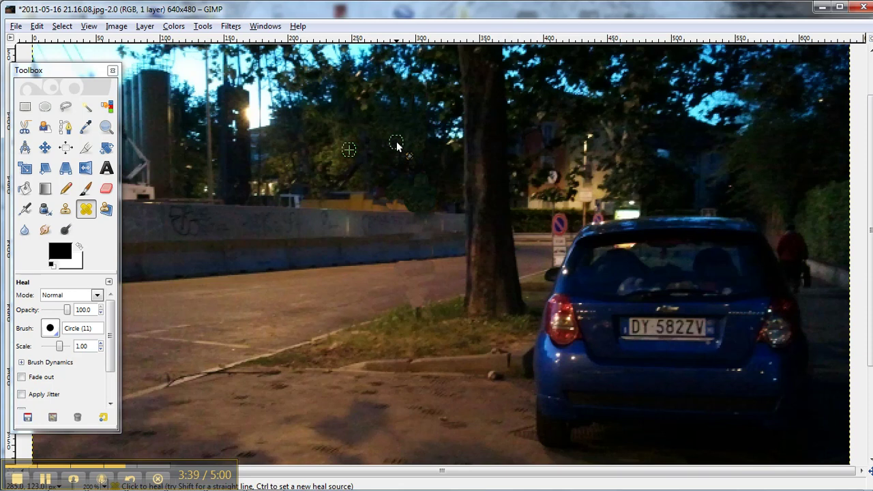